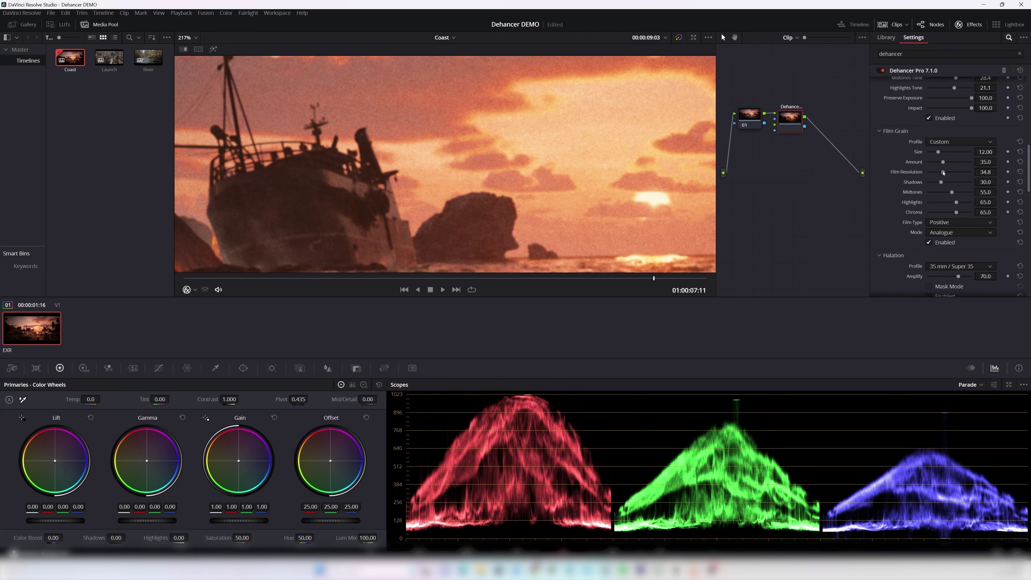
Raise the Film Grain's Film Resolution to 61.5 and fit the whole frame in the viewer.
drag(942, 172, 950, 173)
drag(950, 173, 955, 172)
key(shift+z)
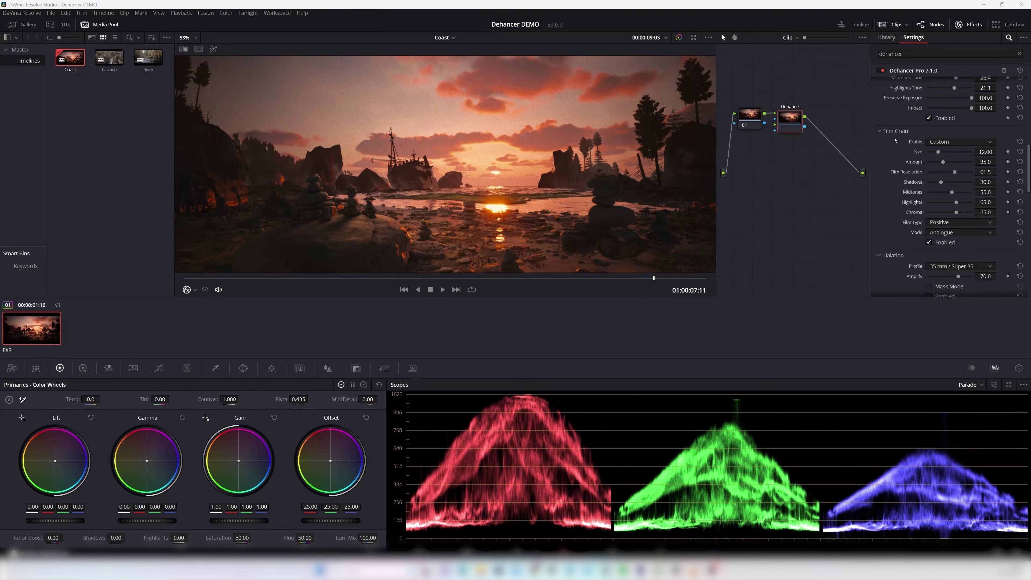
Save the project and enable the Halation effect, judging it on a close-up of the shipwreck.
scroll(895, 141, down, 3)
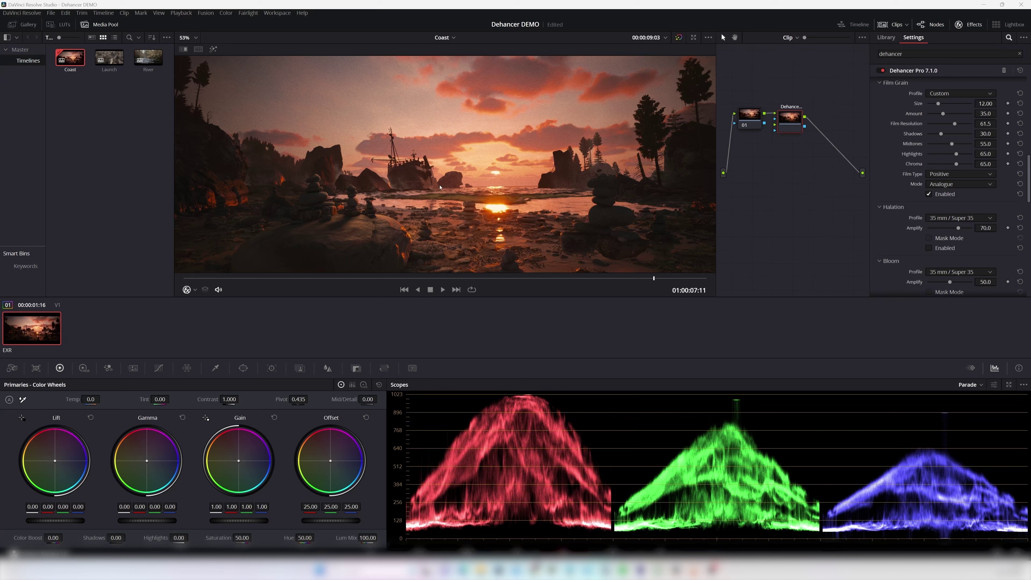
click(929, 248)
scroll(391, 200, up, 8)
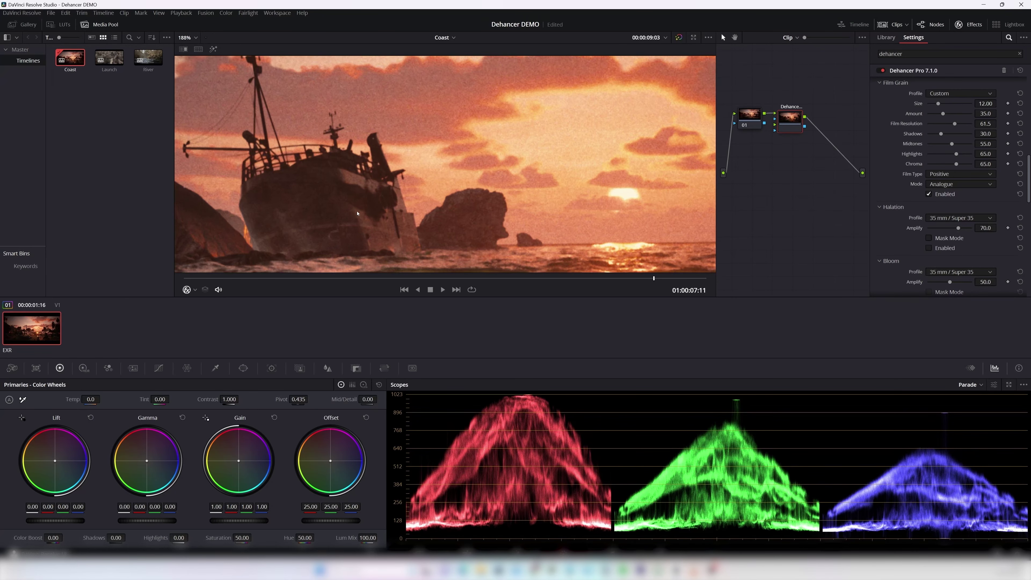
scroll(357, 213, up, 1)
drag(357, 213, 400, 215)
scroll(517, 224, down, 2)
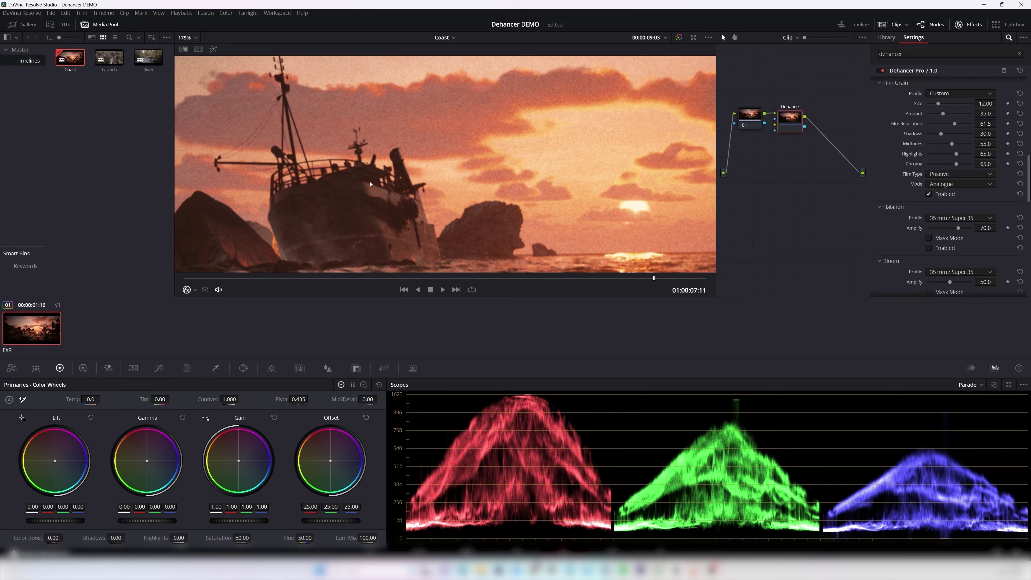
key(ctrl+s)
click(928, 248)
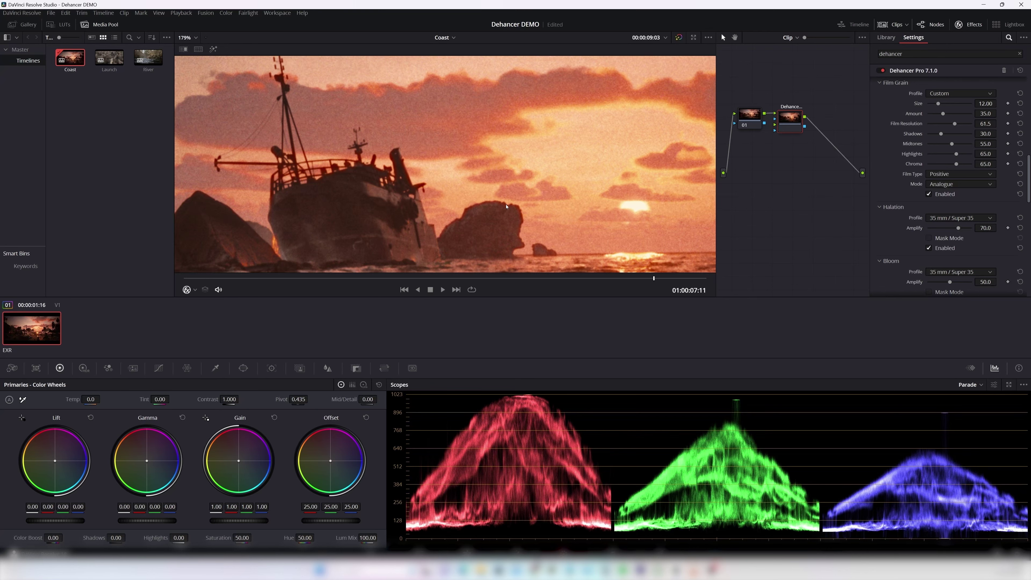
scroll(699, 207, down, 1)
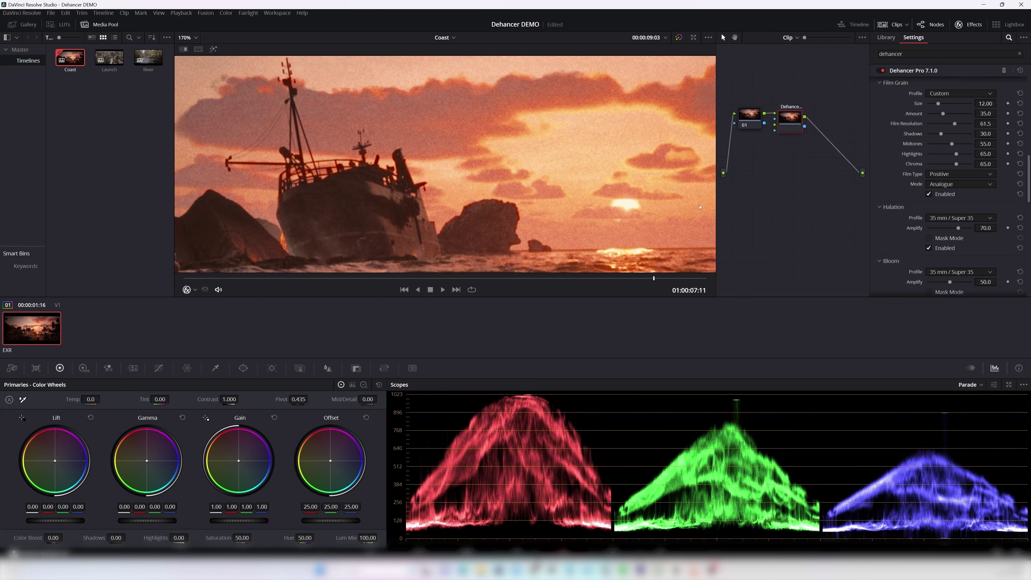
Switch Halation to the Custom profile with Local Diffusion 21.1, Global Diffusion 30.3, Amplify 73.4, Hue 65.2 and Impact 67.9.
click(930, 218)
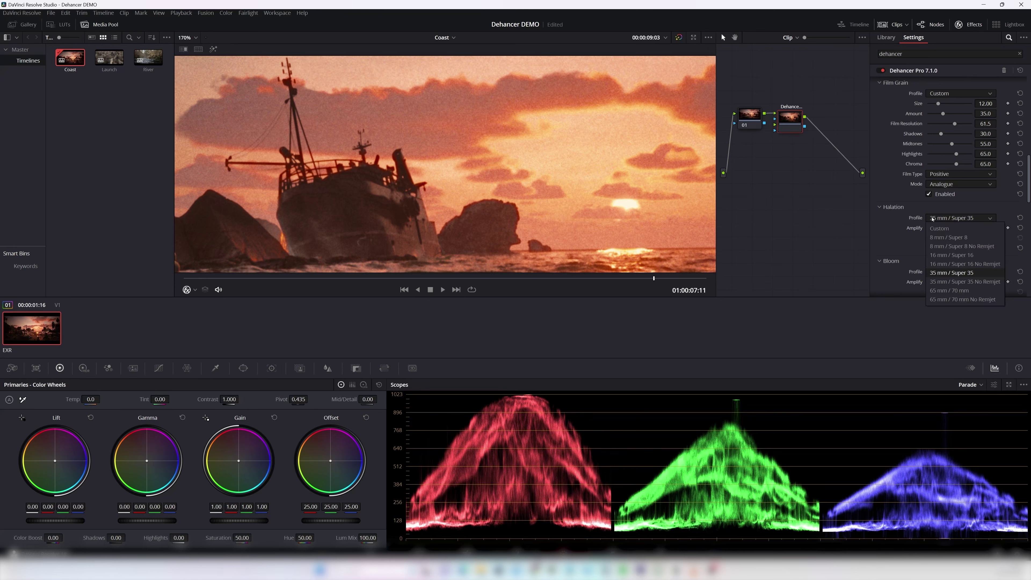
click(939, 229)
scroll(895, 242, down, 2)
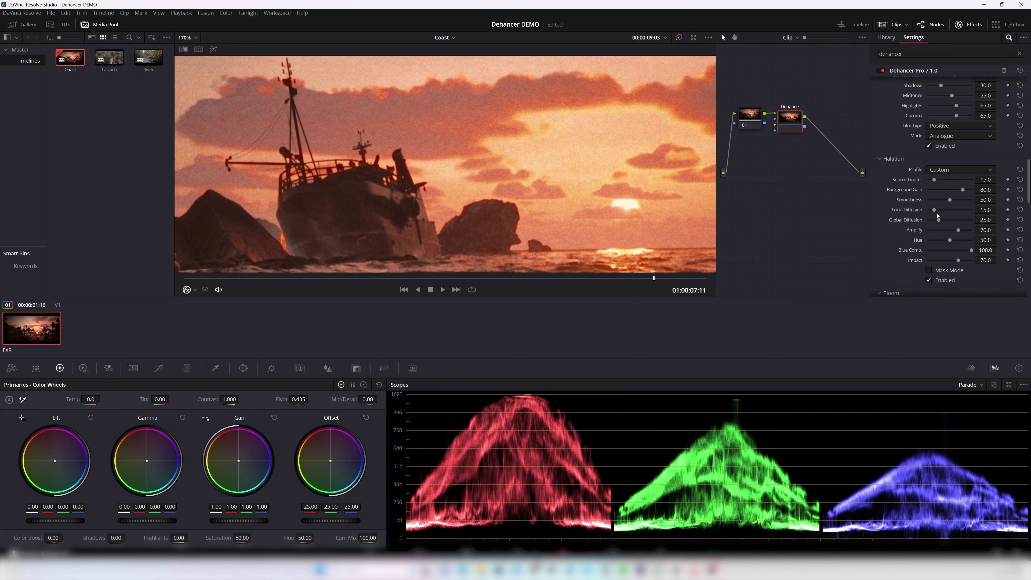
drag(934, 210, 958, 271)
scroll(491, 174, down, 2)
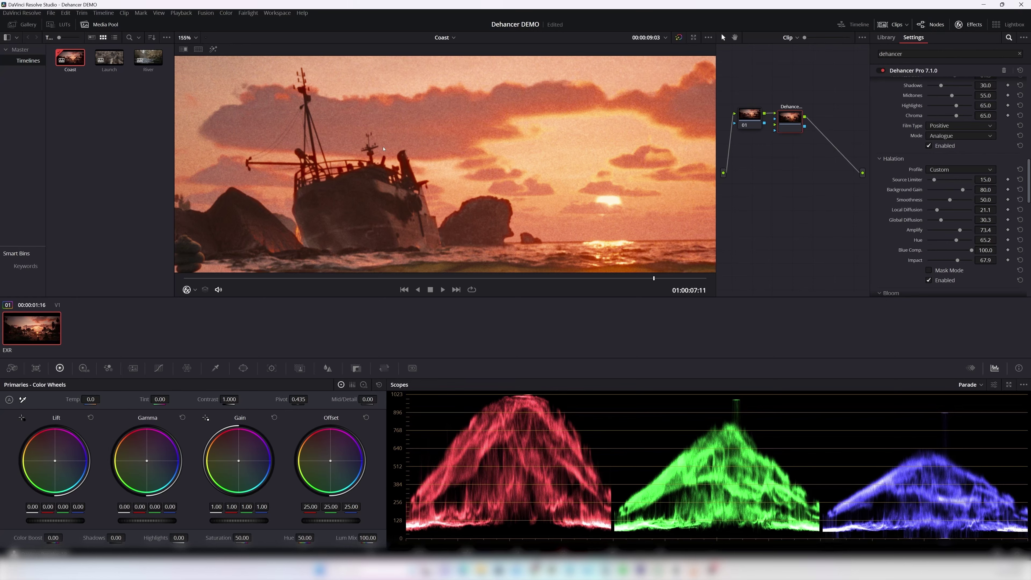
scroll(475, 166, down, 10)
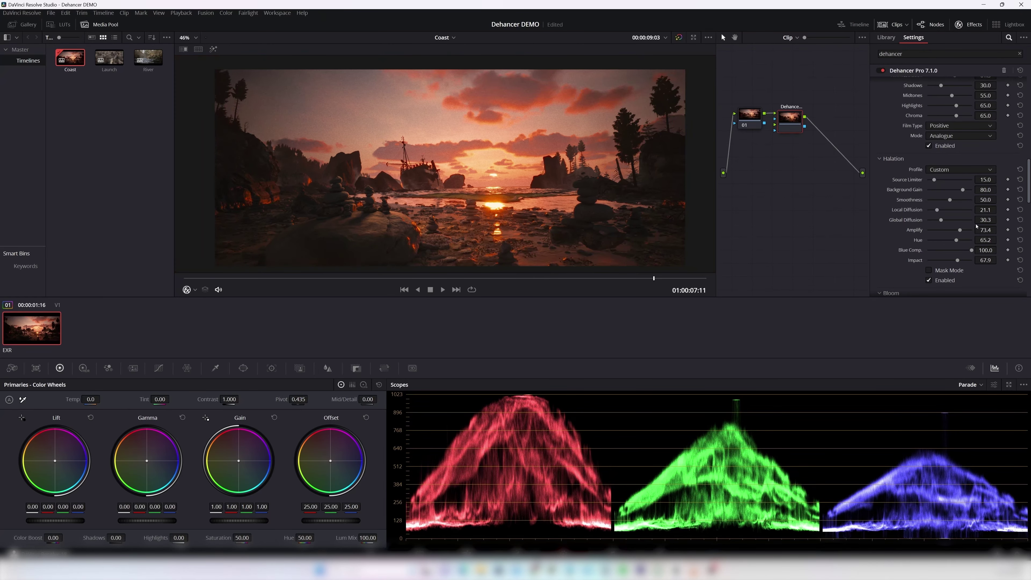
Set Halation's Local Diffusion to 28.5 and compare the foreground with Halation off and on, leaving it enabled.
drag(937, 210, 1005, 209)
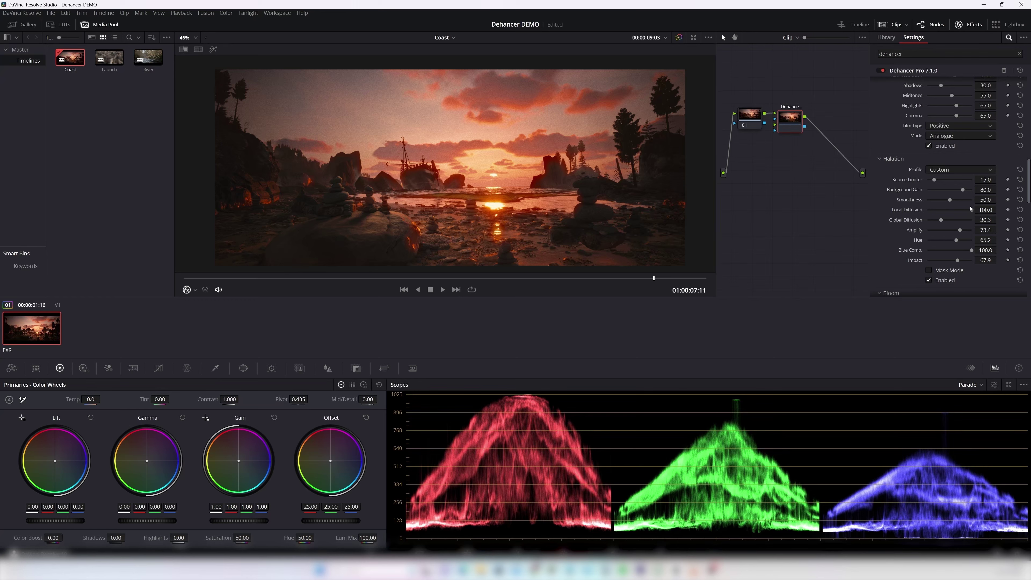
drag(970, 209, 940, 214)
scroll(462, 229, up, 2)
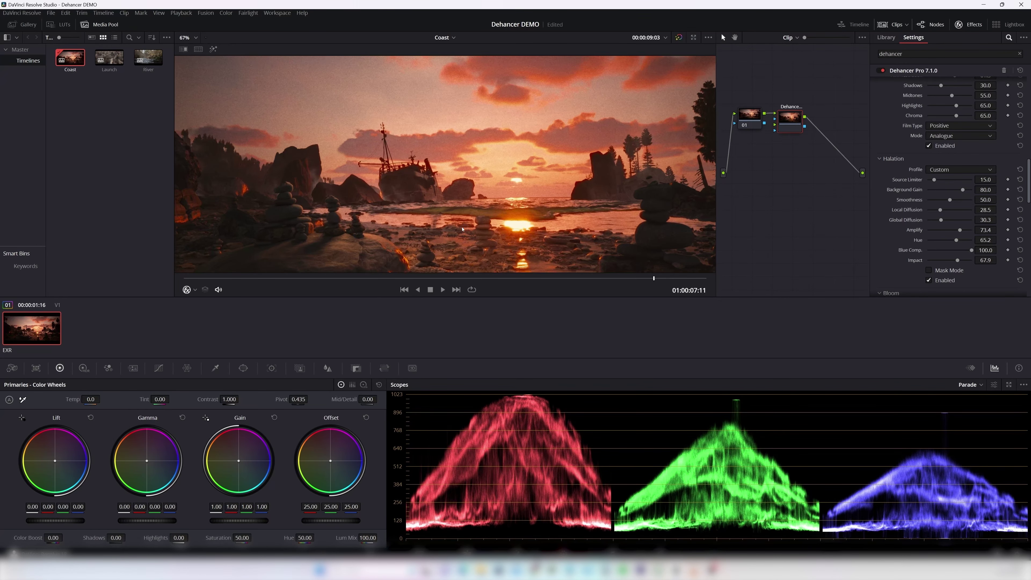
scroll(463, 159, down, 2)
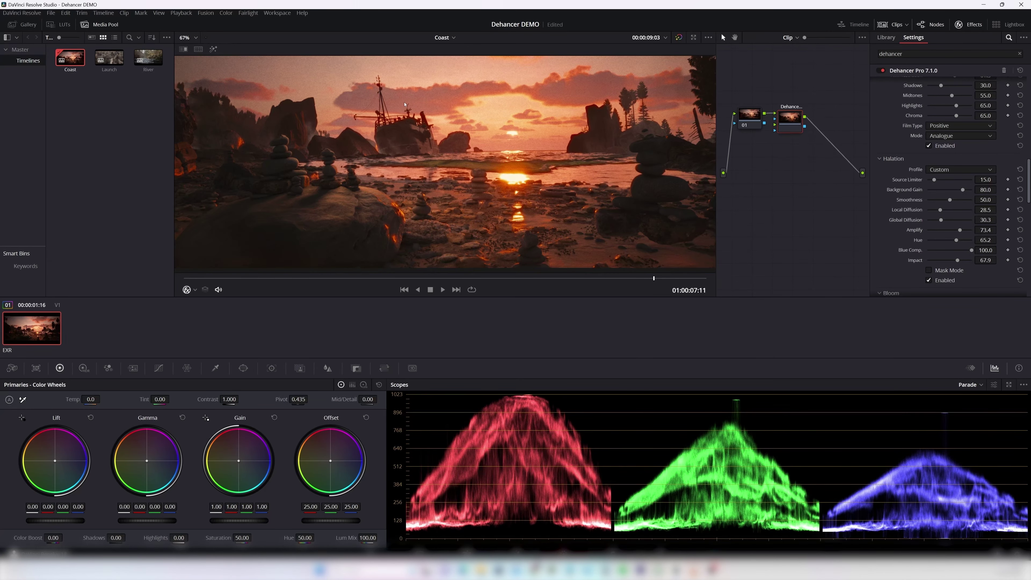
scroll(447, 191, up, 4)
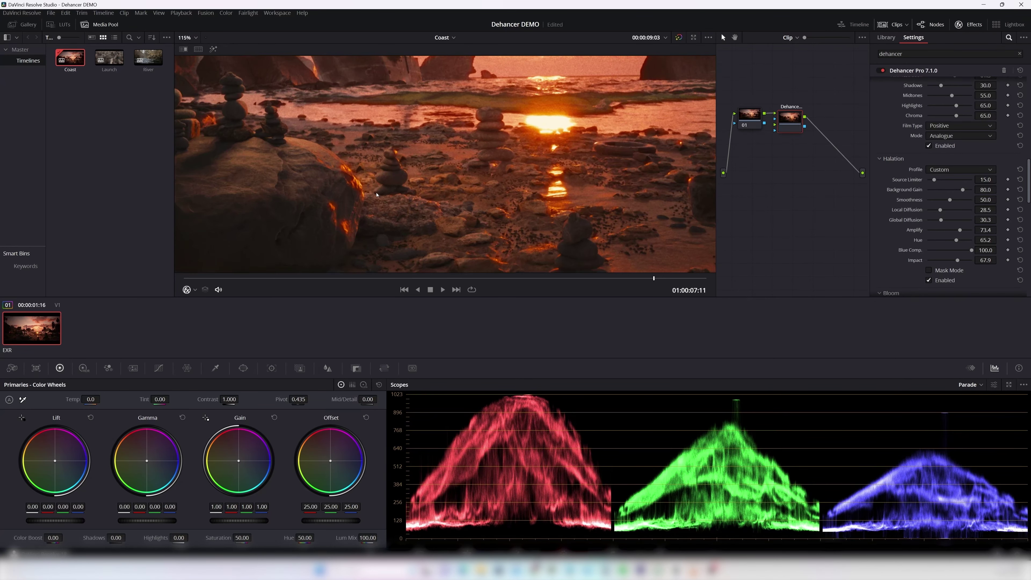
scroll(332, 187, down, 1)
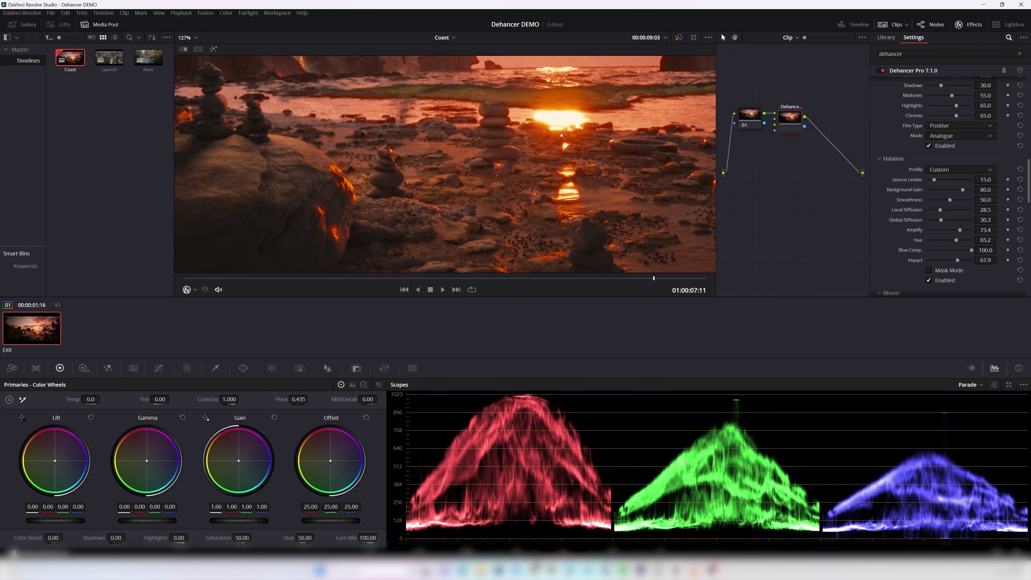
click(928, 281)
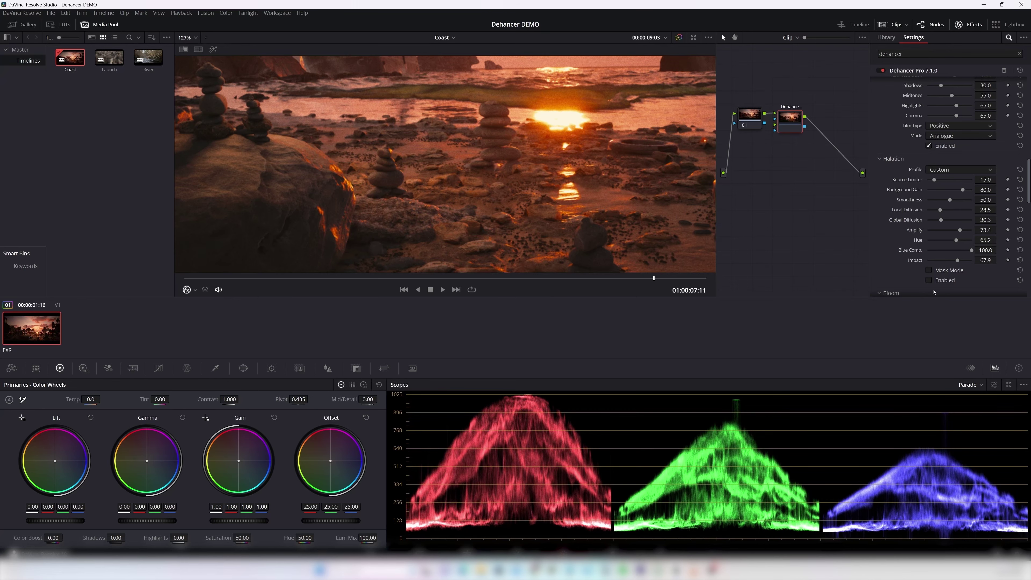
click(929, 280)
Enable Bloom with the Custom profile, setting Highlights to 84.4, Details to 75.3 and Amplify to 62.4.
scroll(918, 215, down, 3)
key(shift+z)
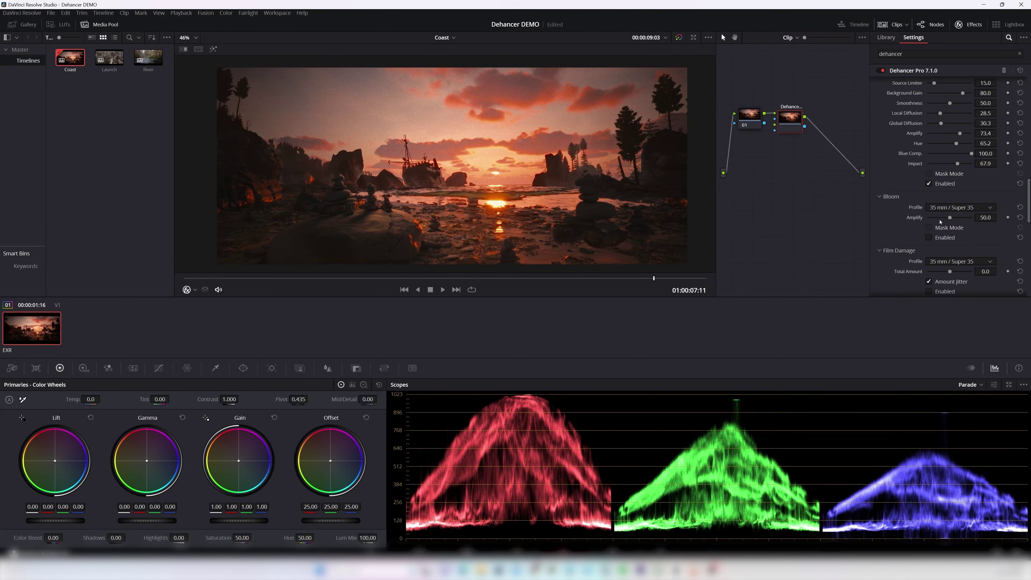
click(928, 237)
click(950, 207)
click(945, 244)
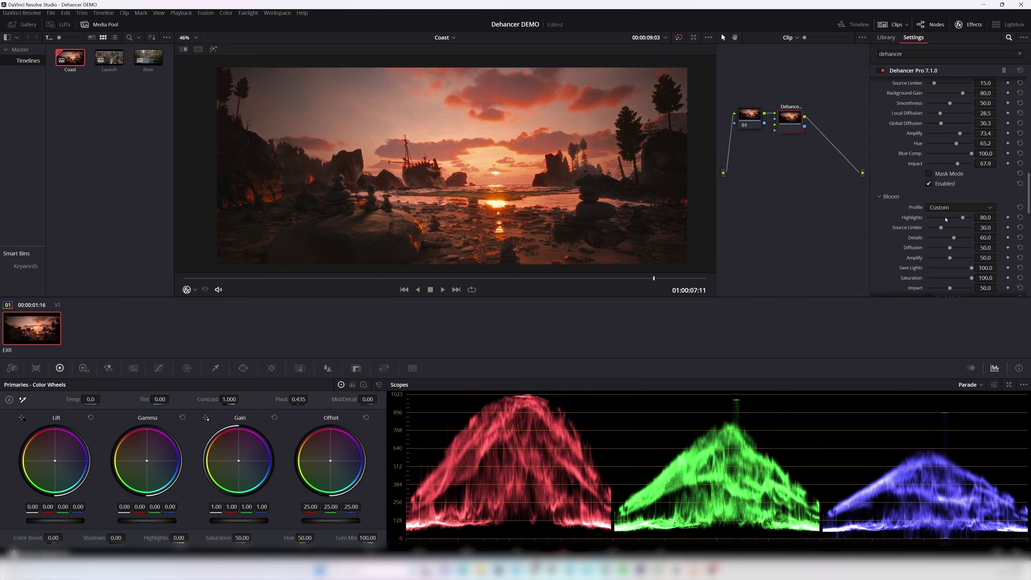
scroll(895, 242, down, 1)
drag(948, 234, 965, 234)
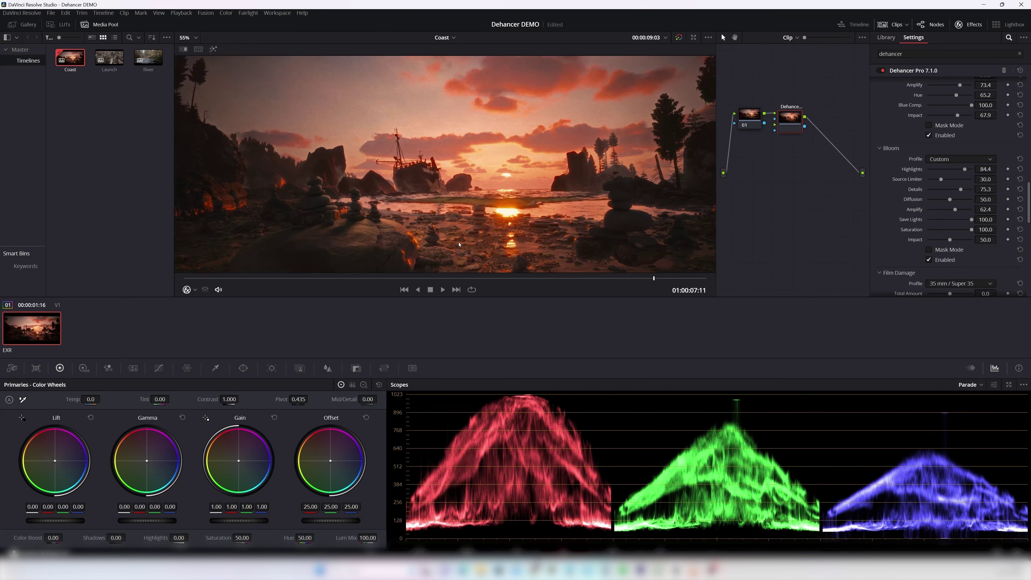
Compare the sun's reflection and the shore close up with Bloom off and on, leaving Bloom enabled.
scroll(474, 236, up, 1)
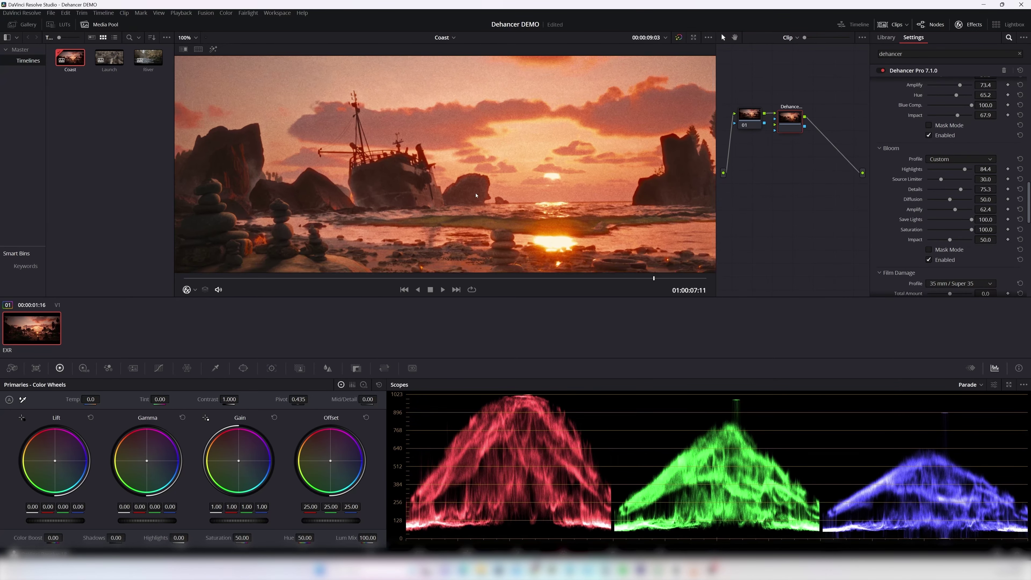
drag(478, 222, 463, 139)
scroll(466, 110, up, 2)
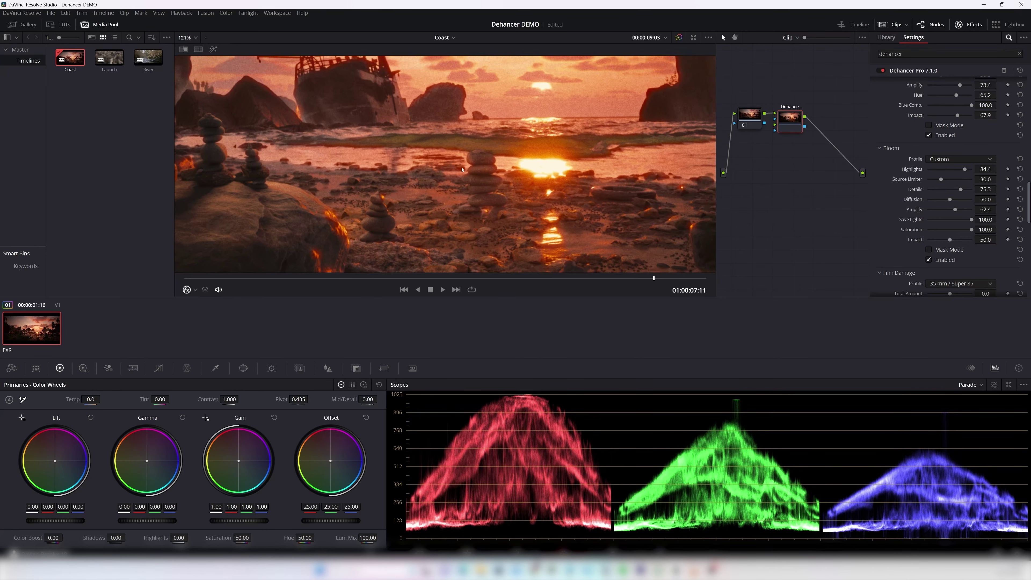
click(928, 260)
click(929, 260)
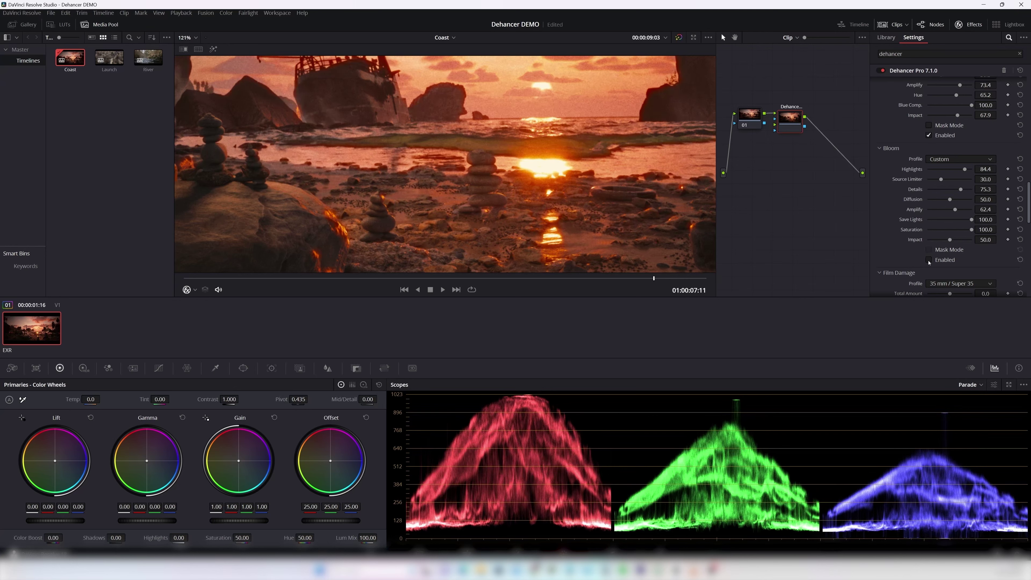
click(928, 260)
key(shift+z)
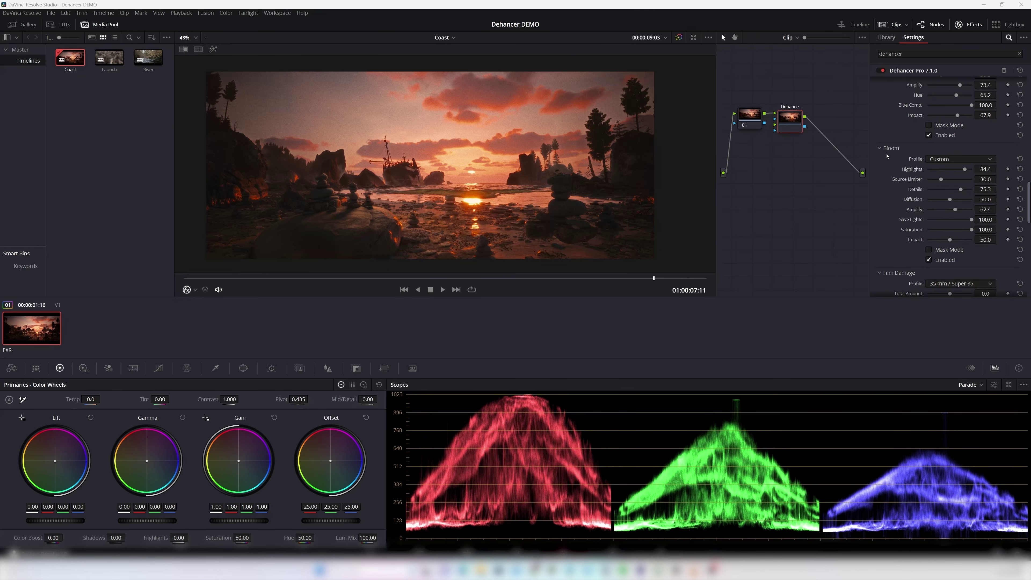
Try the Film Damage effect while scrubbing through the clip.
scroll(905, 211, down, 3)
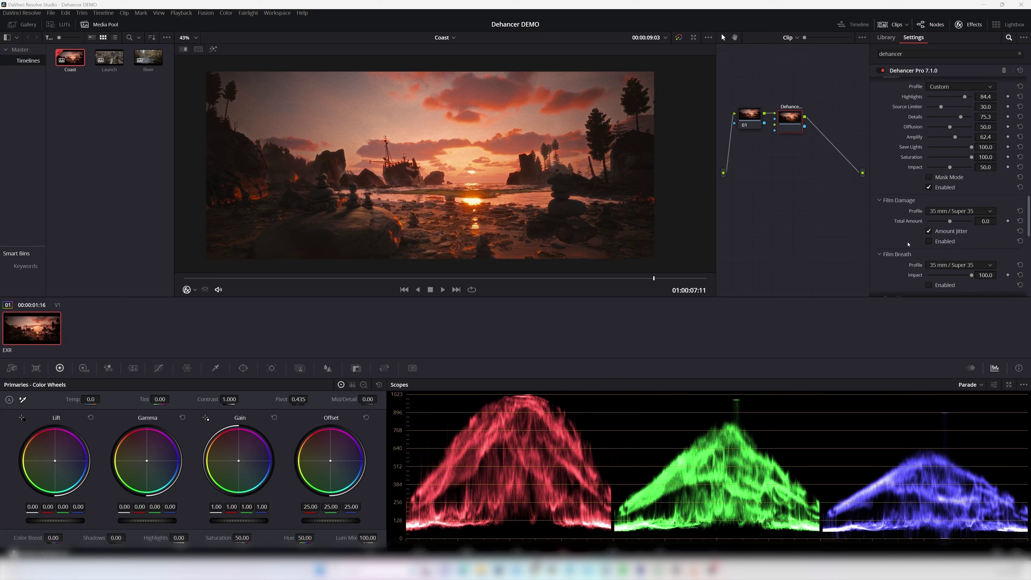
click(929, 241)
drag(212, 281, 474, 288)
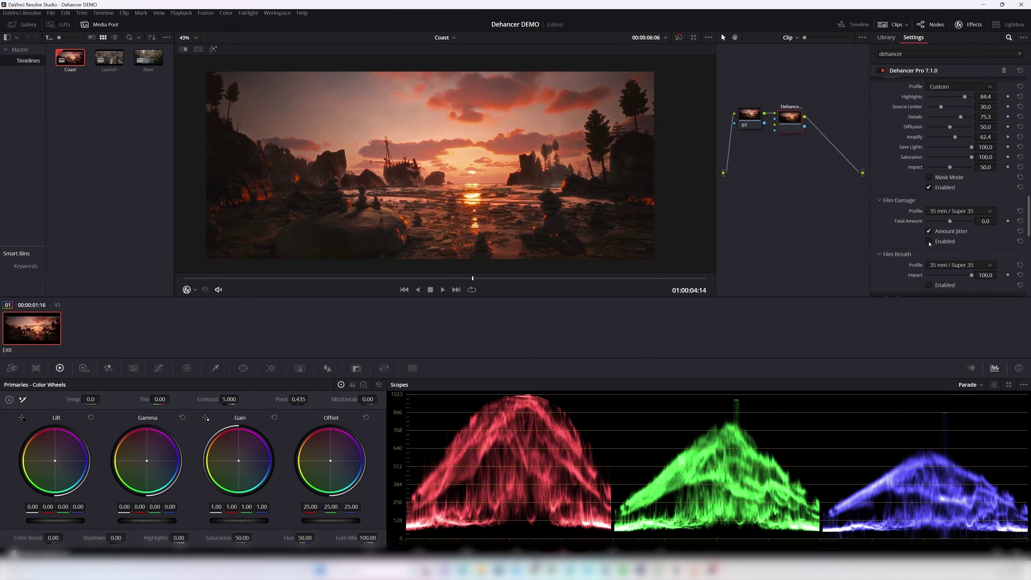
Enable the Film Breath effect with its 35 mm / Super 35 profile.
scroll(913, 242, down, 2)
scroll(913, 243, down, 1)
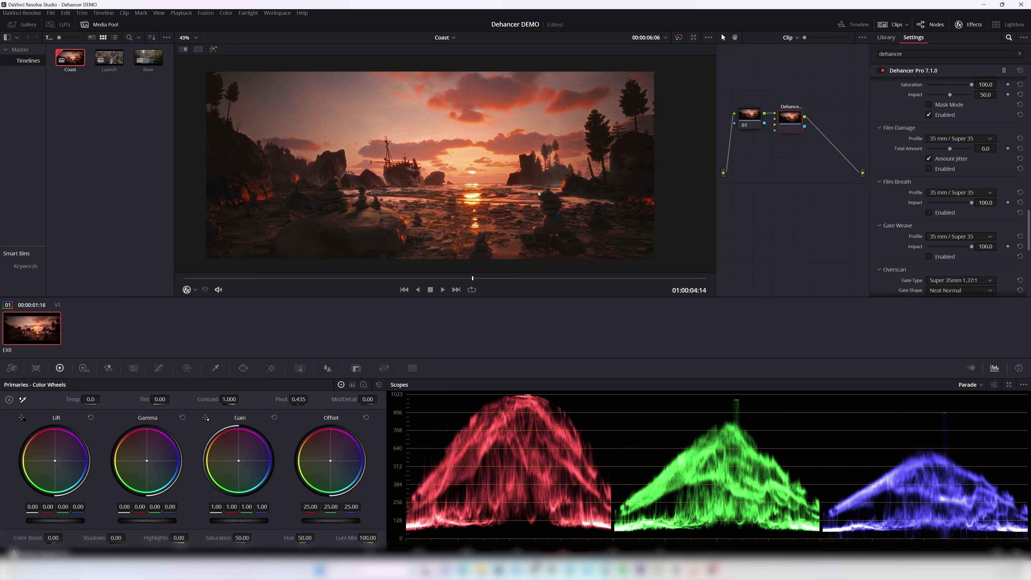
click(928, 213)
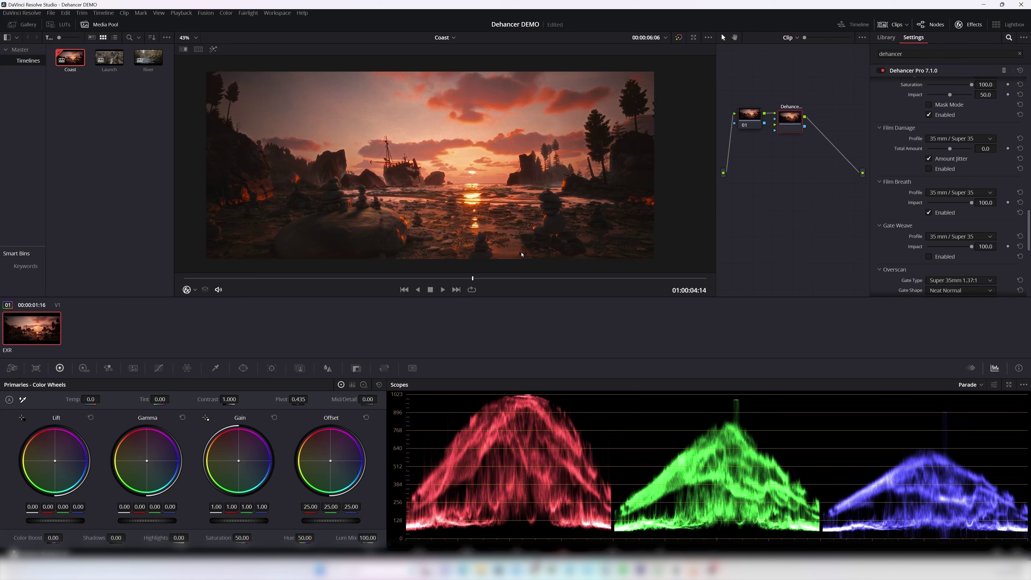
Try the Custom profile for Film Breath while scrubbing through the clip, and return to 35 mm / Super 35.
click(959, 192)
click(945, 235)
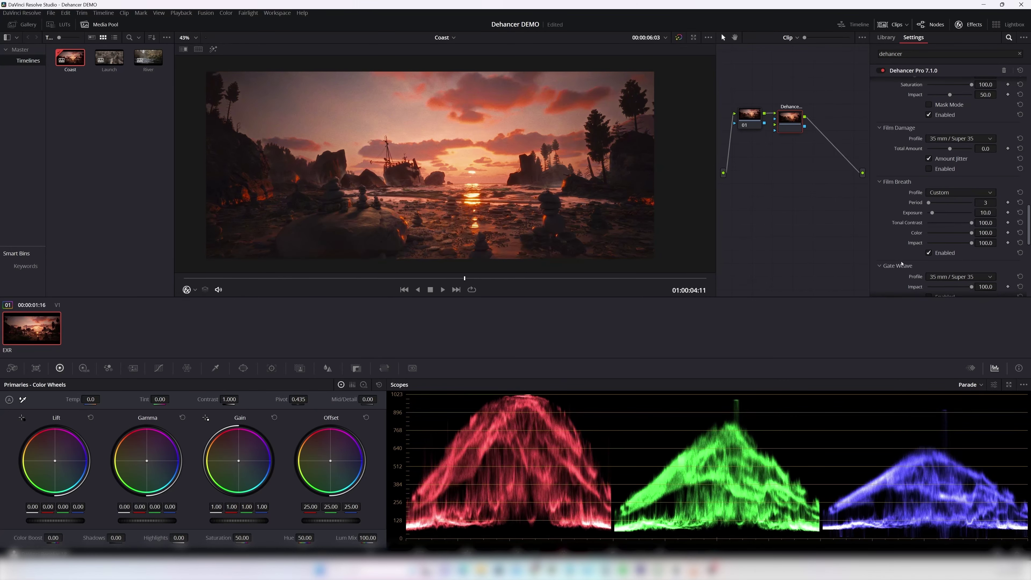
drag(463, 282, 223, 277)
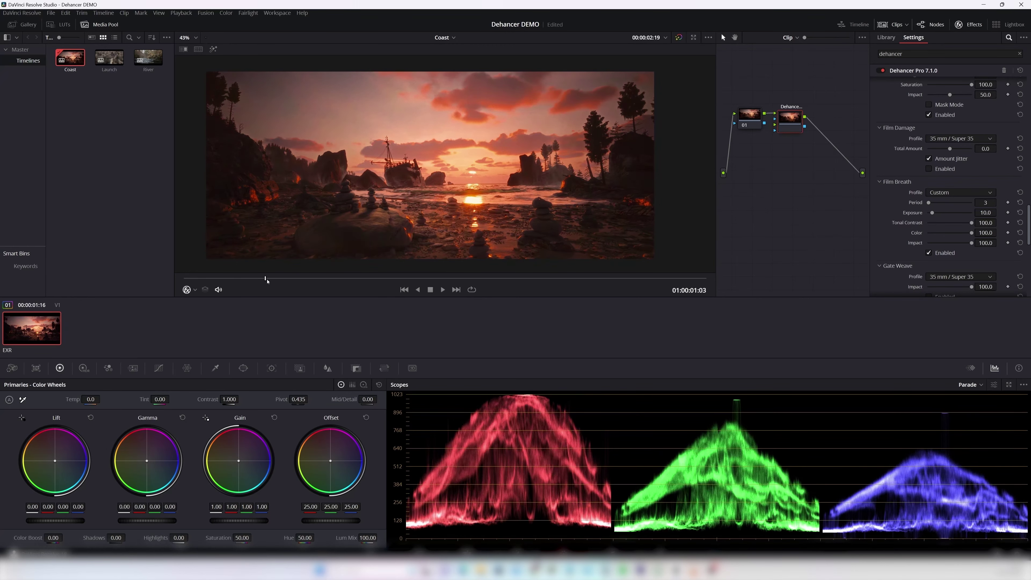
drag(317, 283, 438, 277)
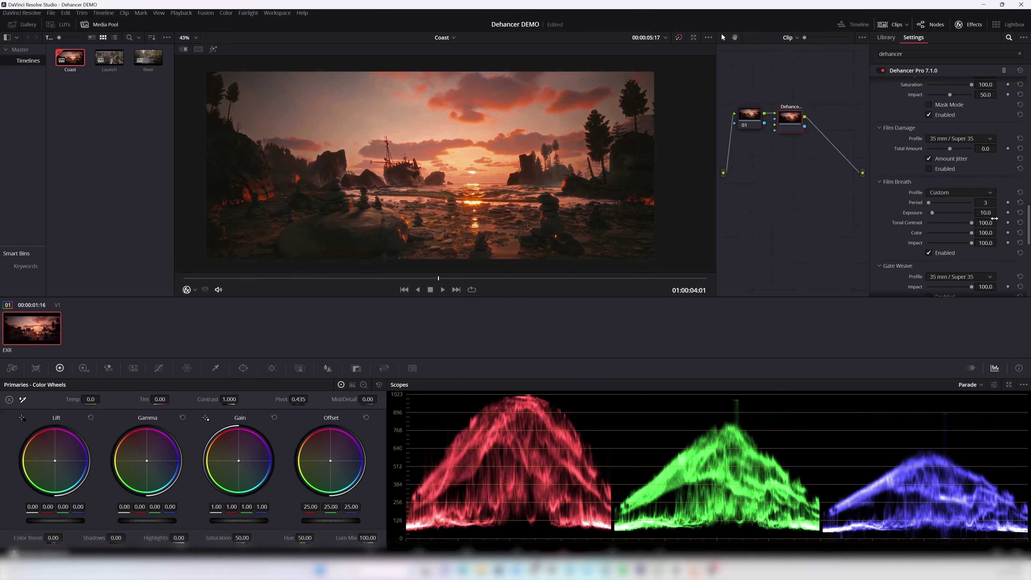
click(970, 192)
click(945, 230)
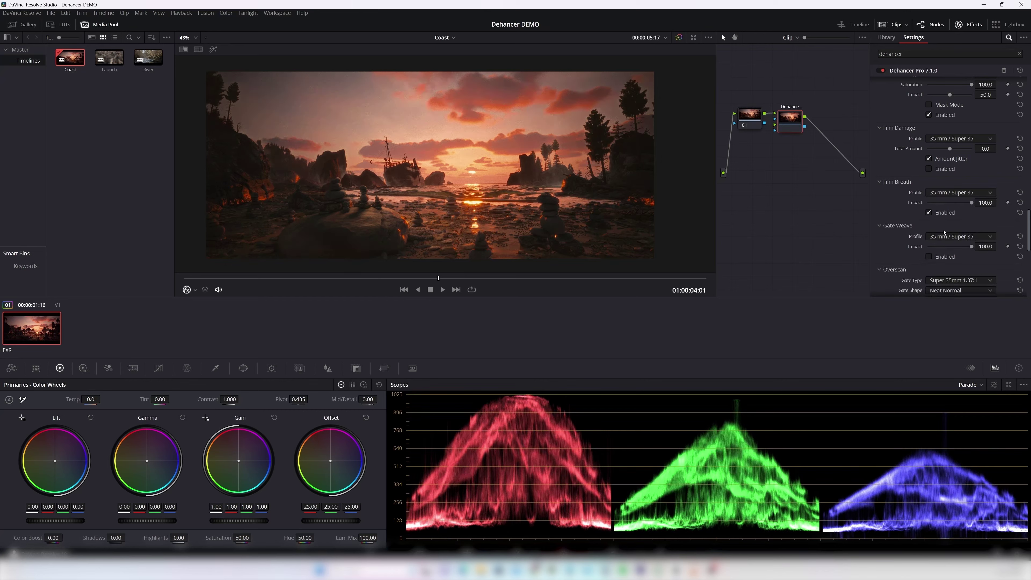
Scrub through the clip to review Film Breath and enable the Gate Weave effect.
drag(458, 279, 672, 278)
drag(573, 279, 331, 279)
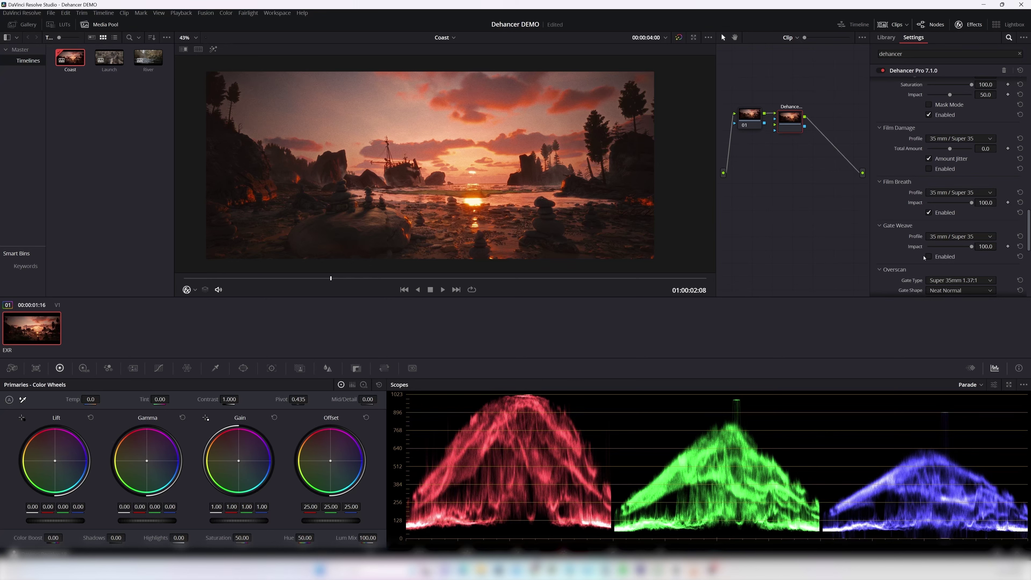
click(929, 257)
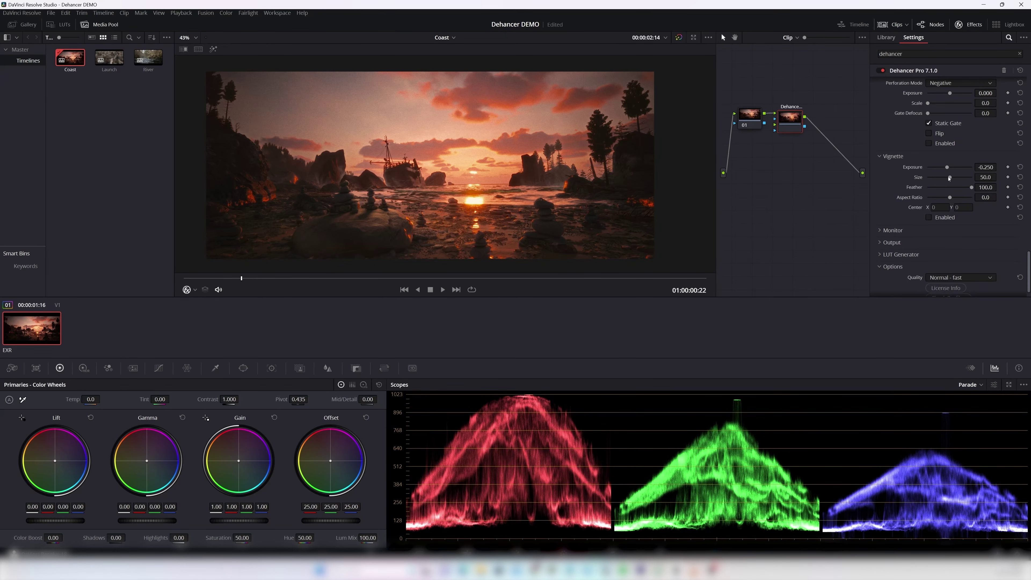
Enable the Vignette with its Exposure at -0.128 and Size at 56.9.
drag(947, 167, 953, 178)
click(928, 217)
Expand the Monitor and Output settings and try out the Total Impact, ending at 100.0.
click(892, 230)
click(884, 226)
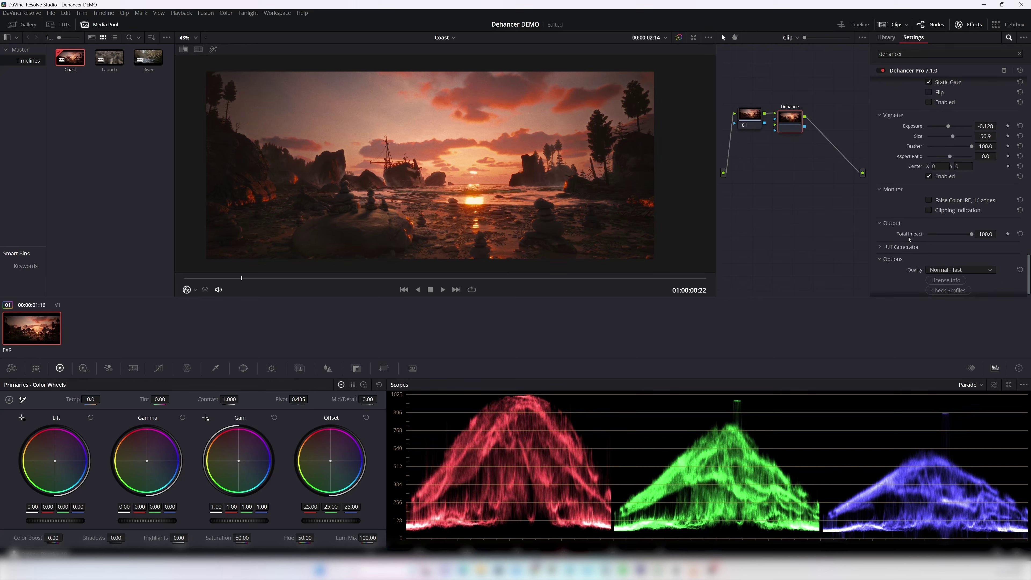
mouse_move(968, 235)
mouse_down()
mouse_move(949, 234)
mouse_move(994, 236)
mouse_up()
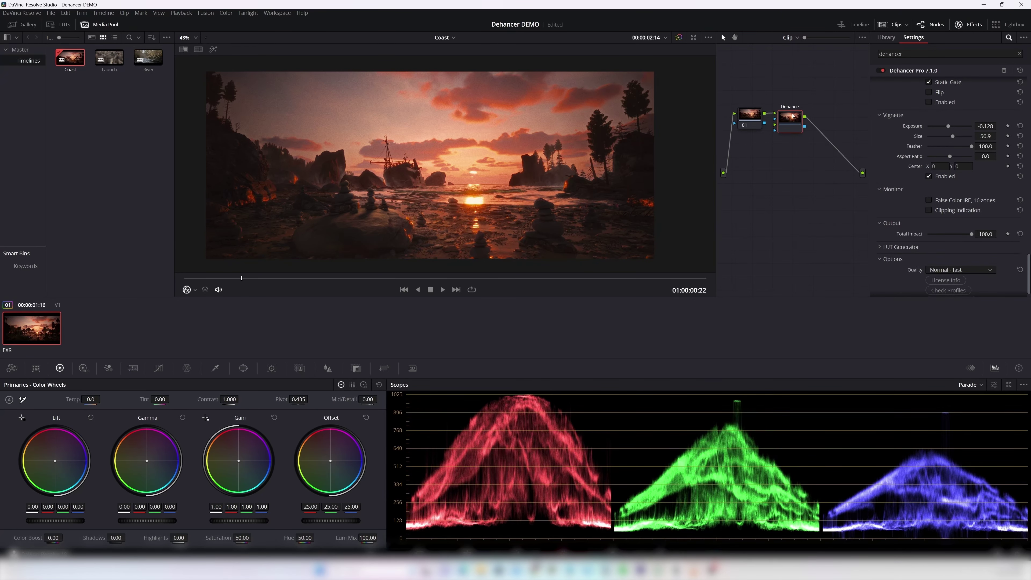
Compare the Coast clip with and without the Dehancer node by disabling and re-enabling it.
key(ctrl+d)
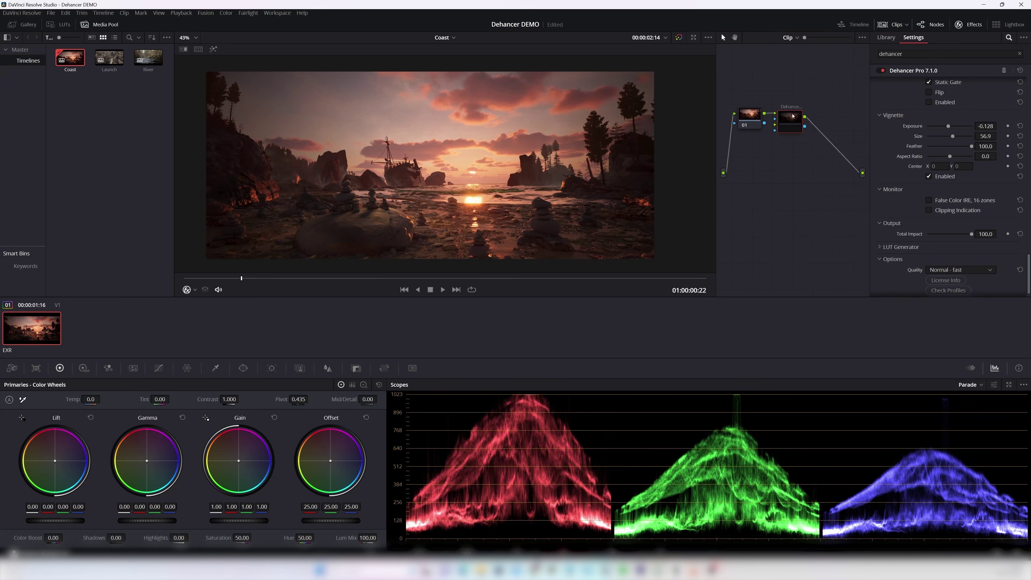
key(ctrl+d)
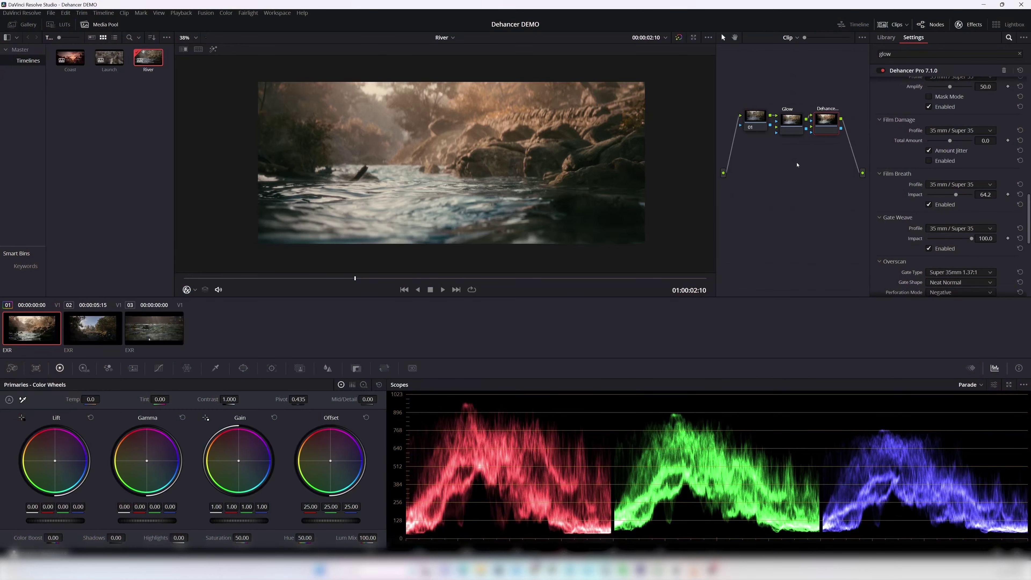
Copy the grade of the first River clip onto the second clip and inspect the result up close.
click(93, 334)
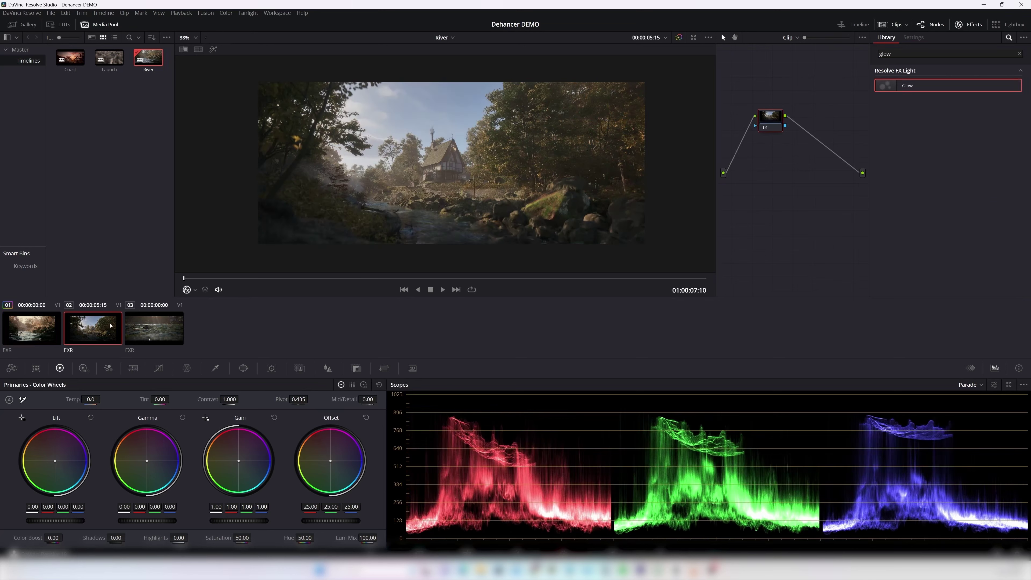
middle_click(35, 334)
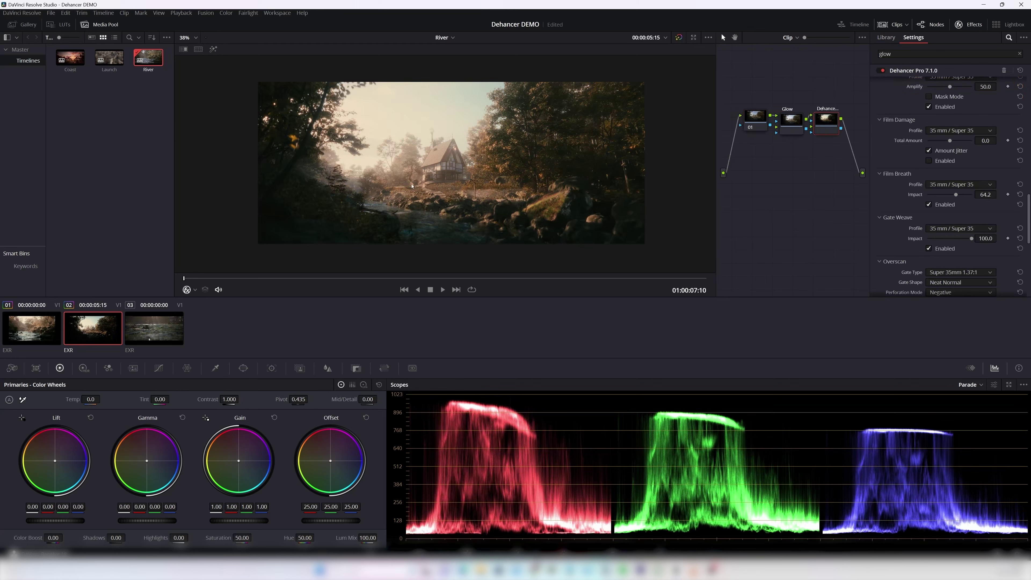
click(792, 121)
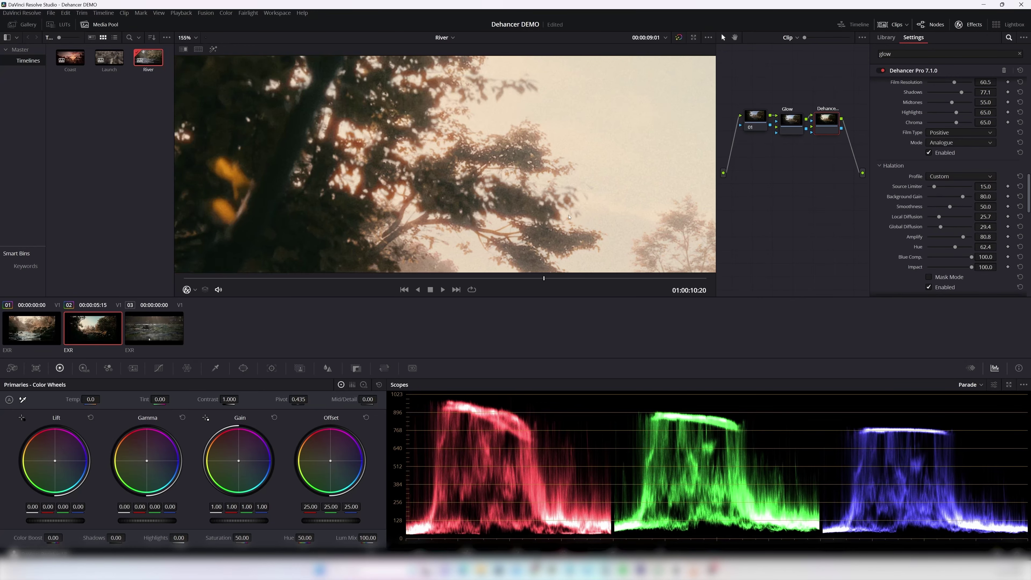
scroll(438, 184, up, 2)
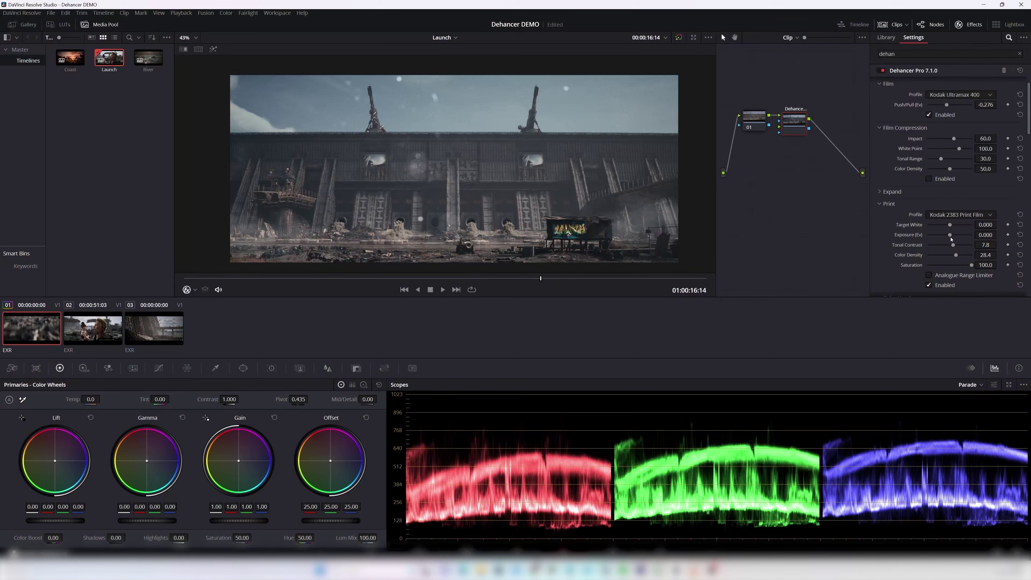
Raise the Print Exposure (Ev) to 0.192 for the first clip of the Launch timeline.
drag(950, 238, 952, 236)
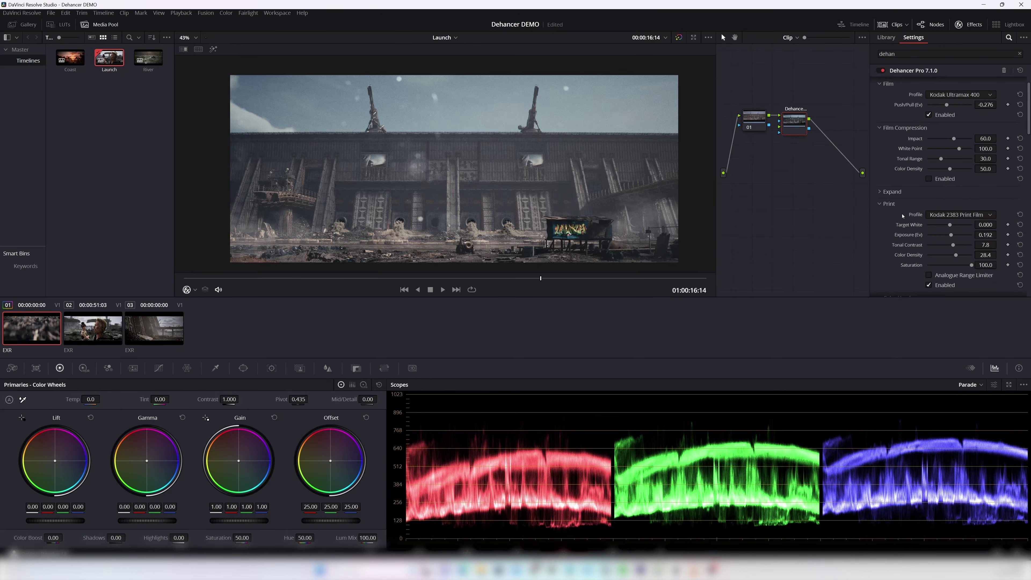